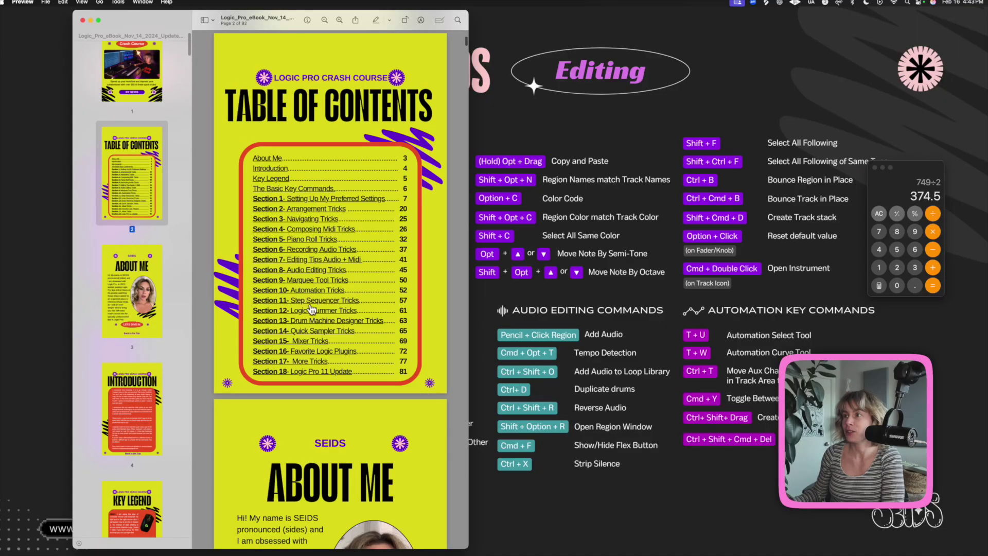
Jump to the guide's Section 9 Marquee Tool Tricks page and open its video lesson link in Safari
click(313, 283)
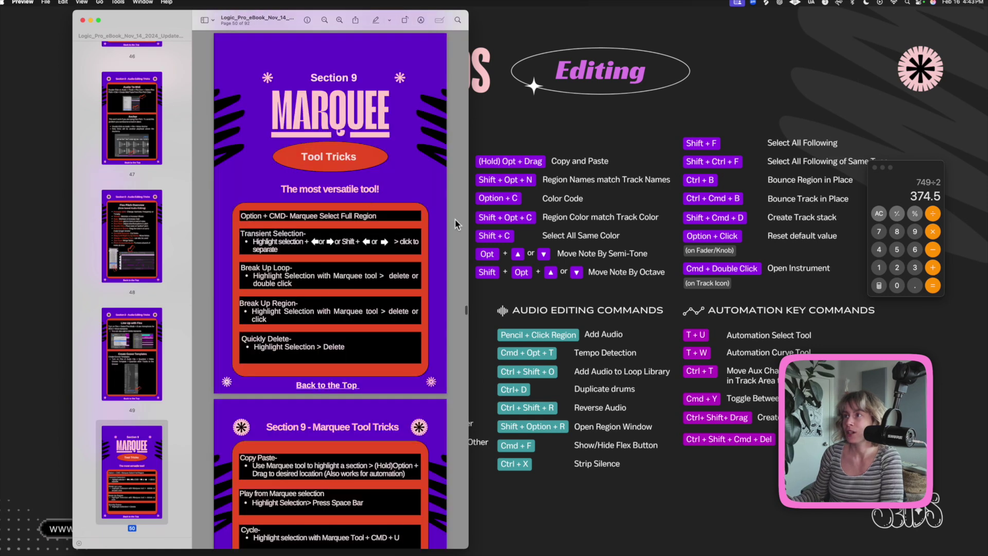
click(355, 118)
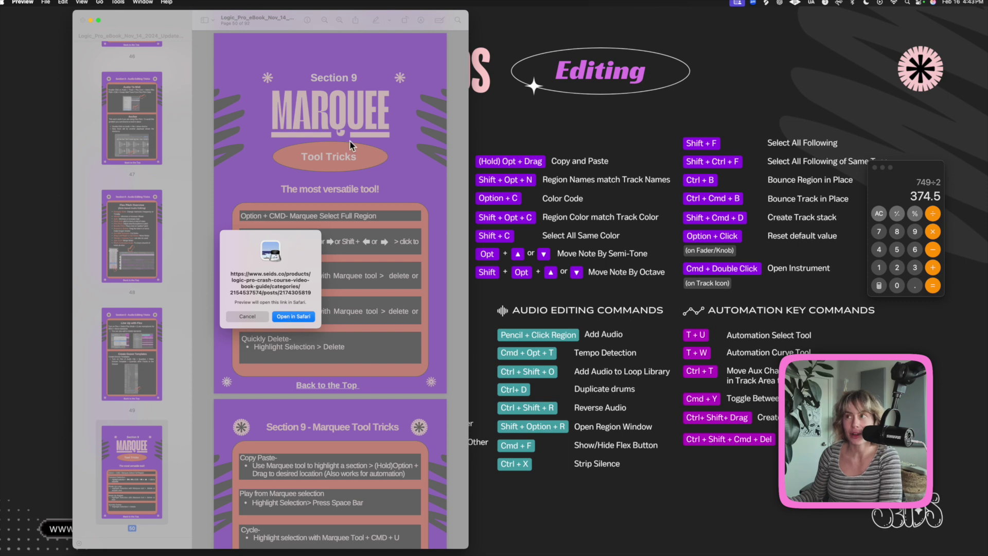
click(293, 316)
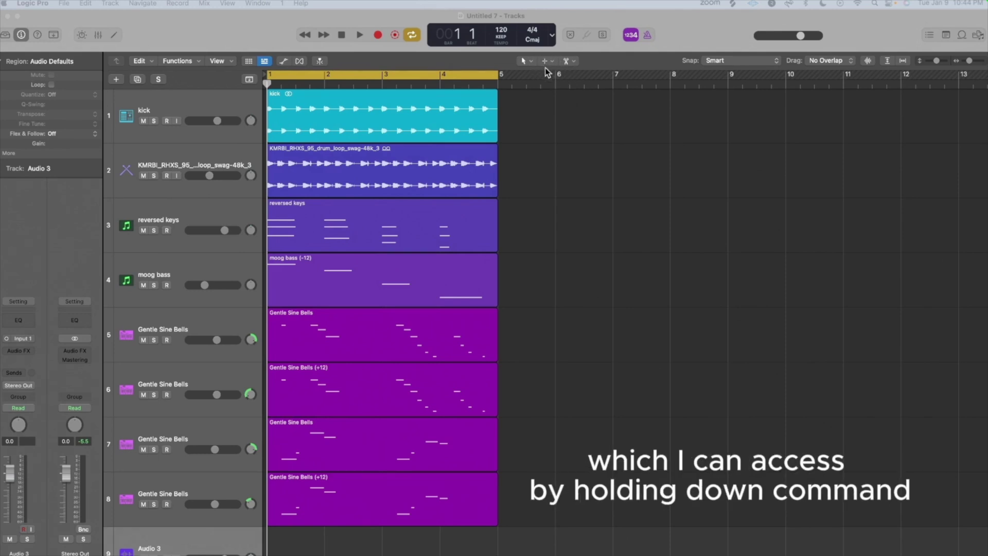
Marquee part of the reversed keys region, then select the entire region using Option+Cmd
drag(373, 235, 418, 242)
click(582, 296)
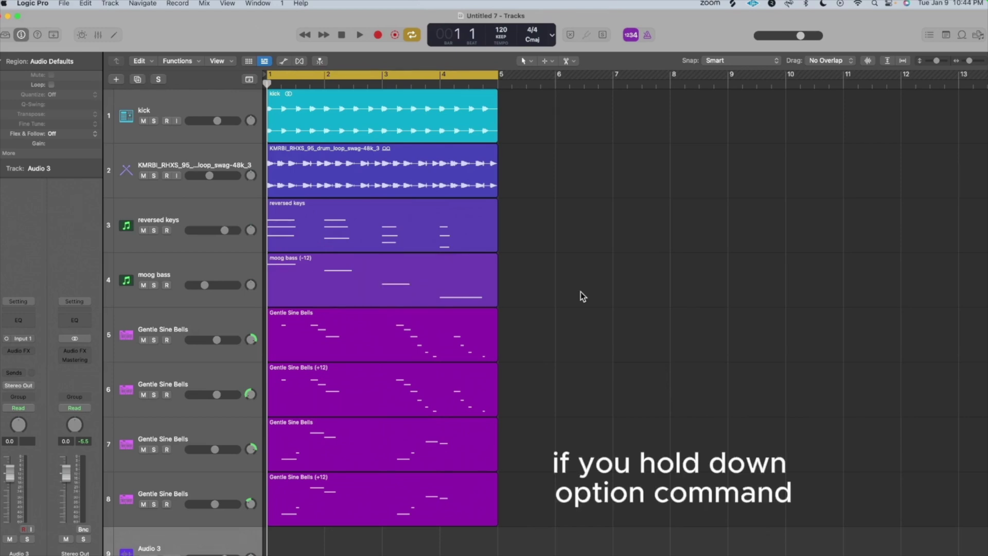
key(alt+super)
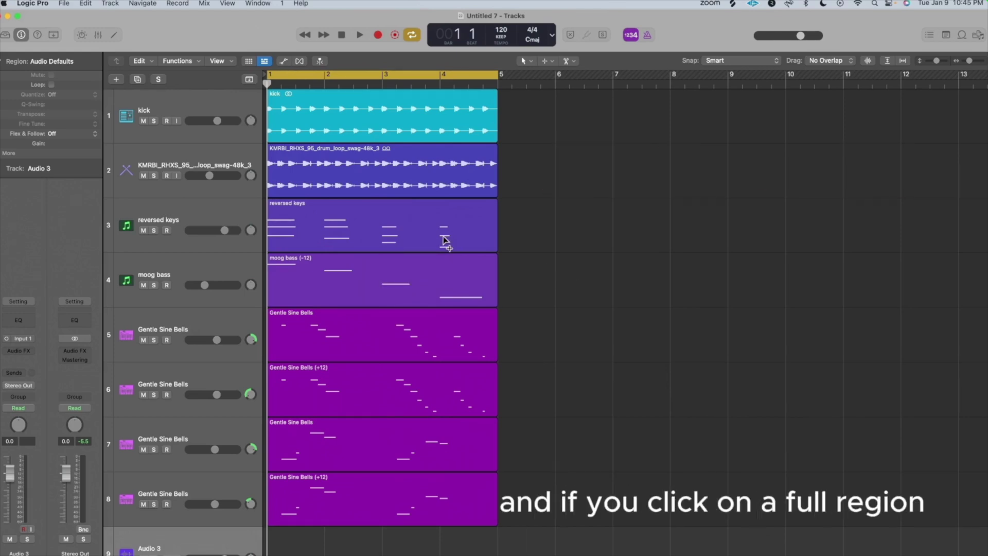
click(448, 242)
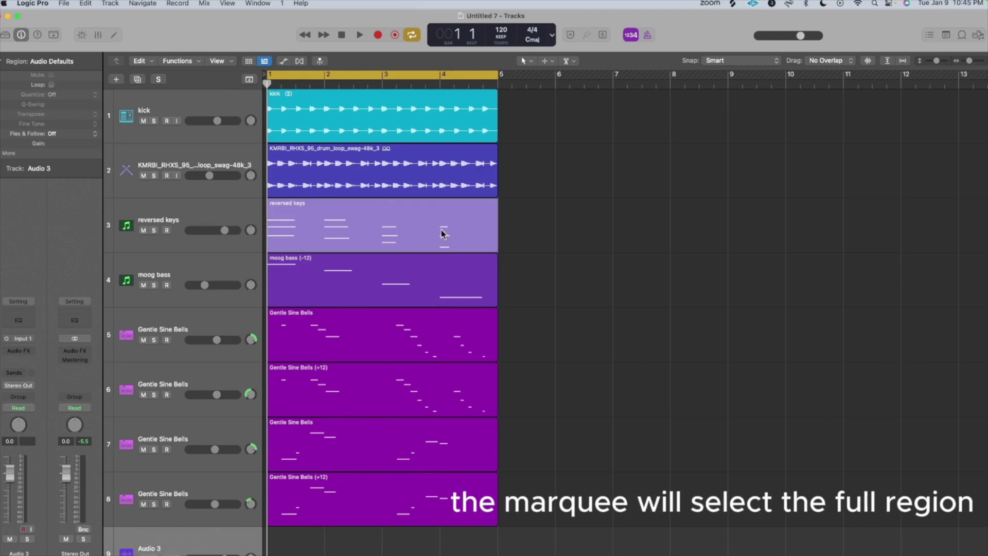
click(383, 292)
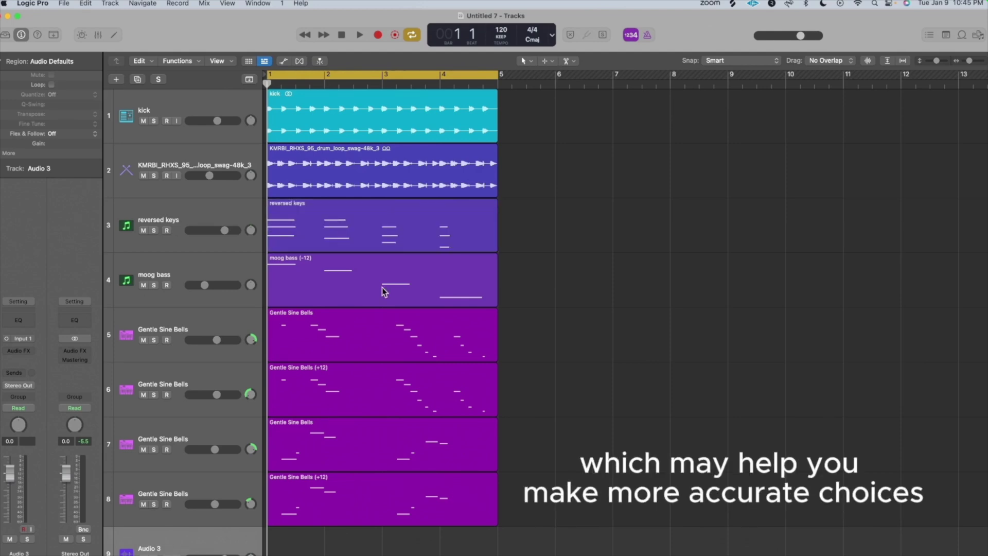
Marquee bars 2.4 to 3.4 of moog bass, nudge its start edge, then select the whole region
drag(376, 287, 427, 290)
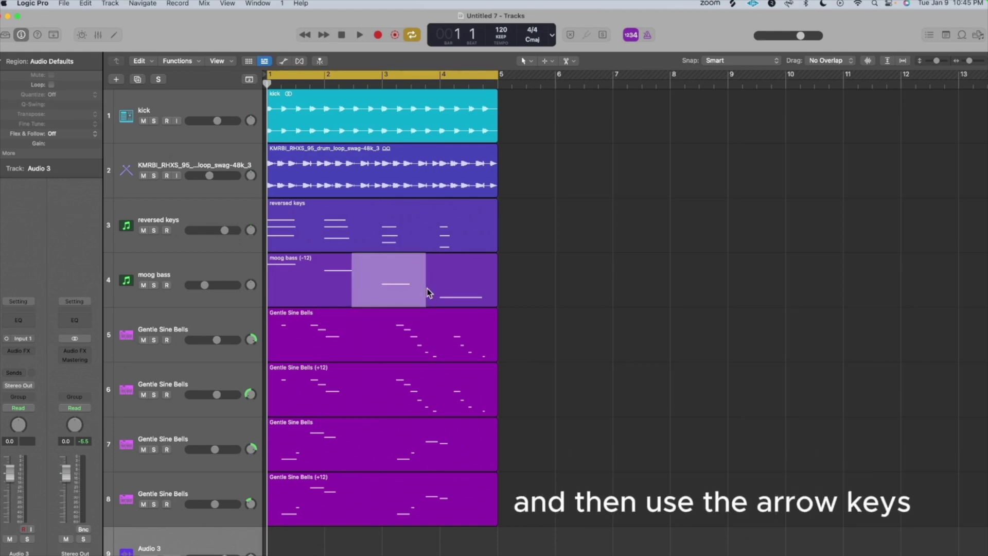
key(shift+Left)
key(shift+Left)
key(shift+Right)
key(shift+Right)
key(shift+Right)
key(shift+Right)
key(shift+Right)
key(shift+Right)
key(shift+Right)
key(shift+Right)
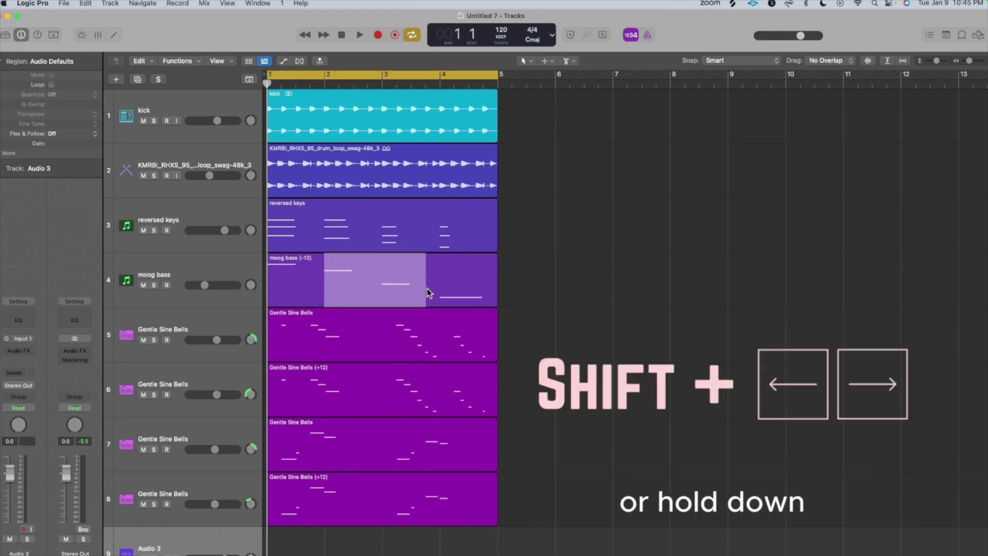
click(427, 292)
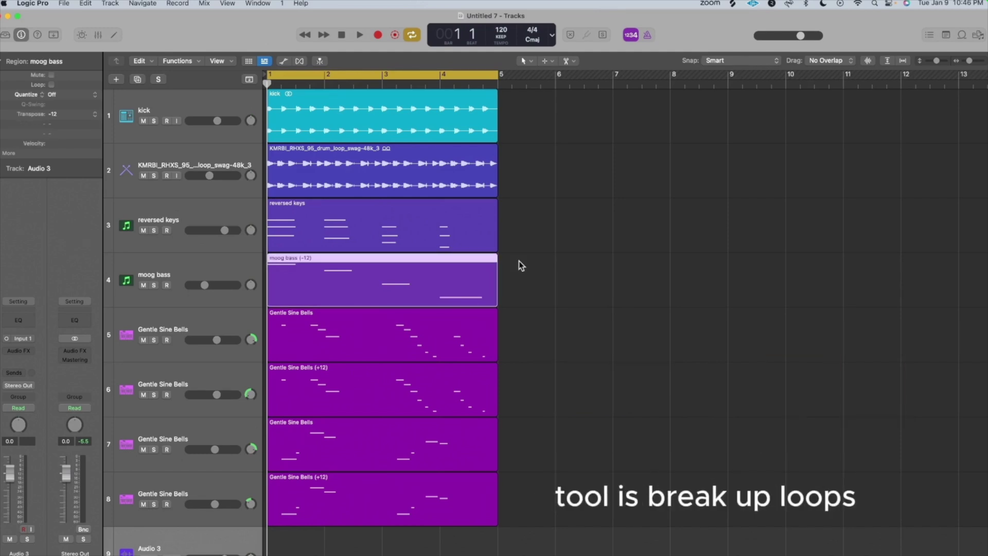
Loop moog bass to bar 12, split out bars 8–9 and delete that piece, then undo
drag(501, 262, 900, 268)
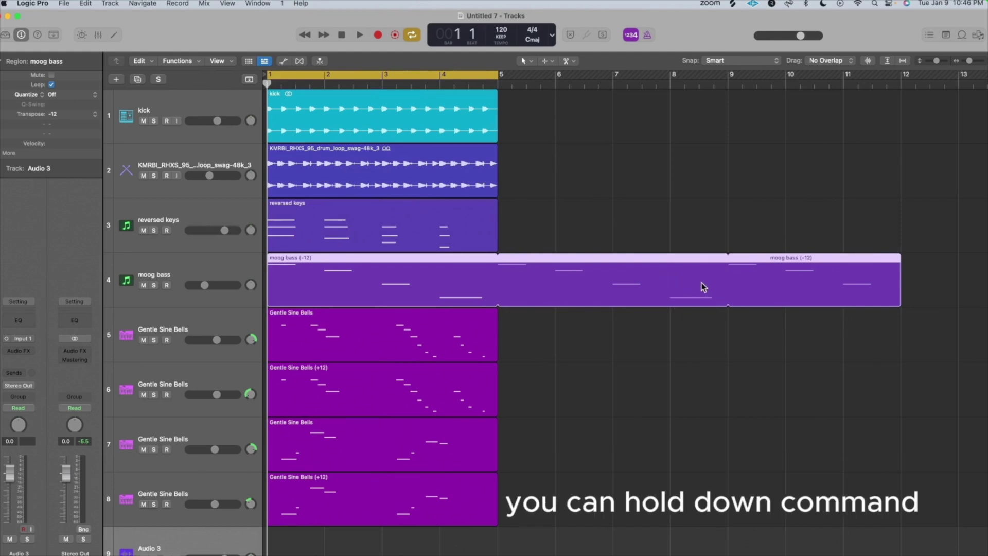
drag(668, 295, 726, 296)
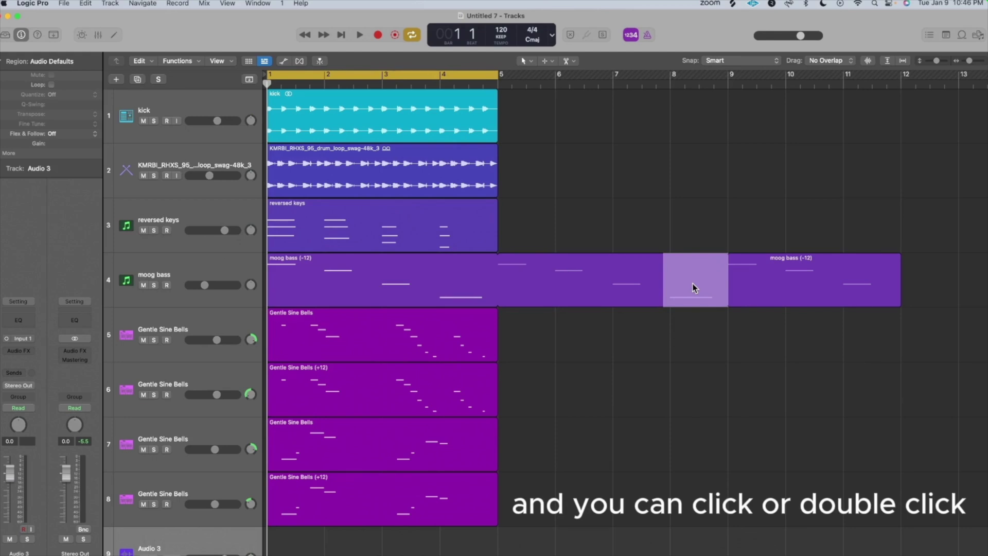
double_click(692, 288)
click(107, 32)
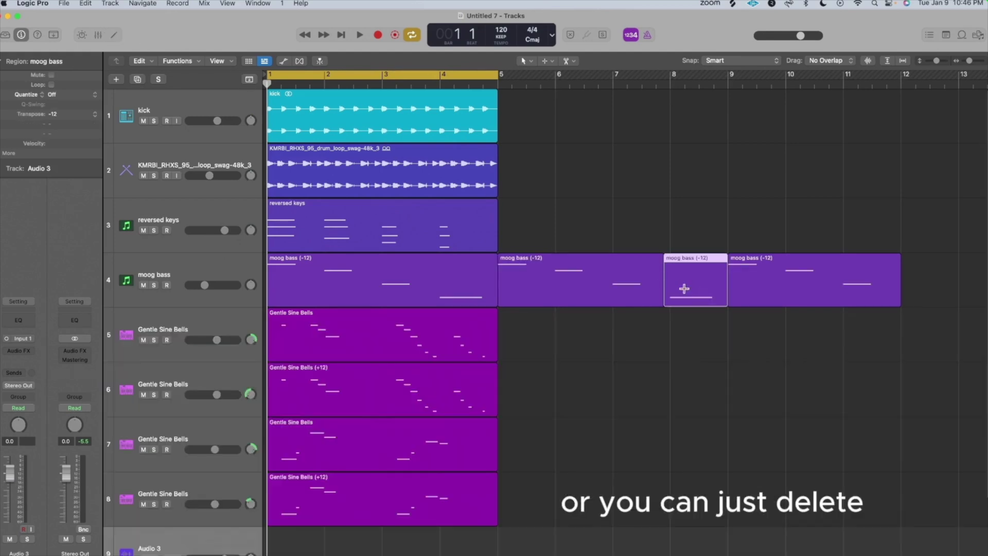
click(687, 288)
key(Delete)
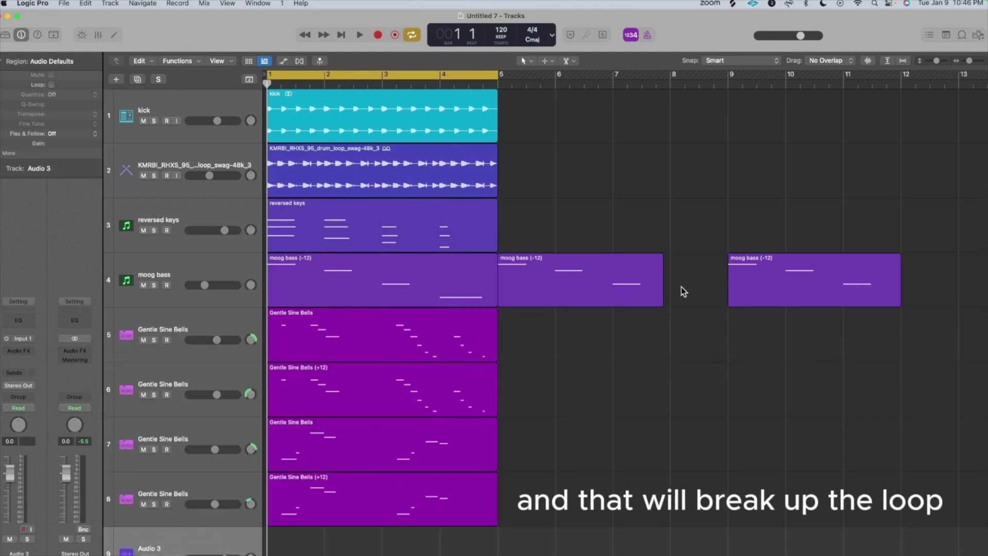
key(super+z)
key(super+z)
Split a single note off the moog bass region and delete it
click(375, 266)
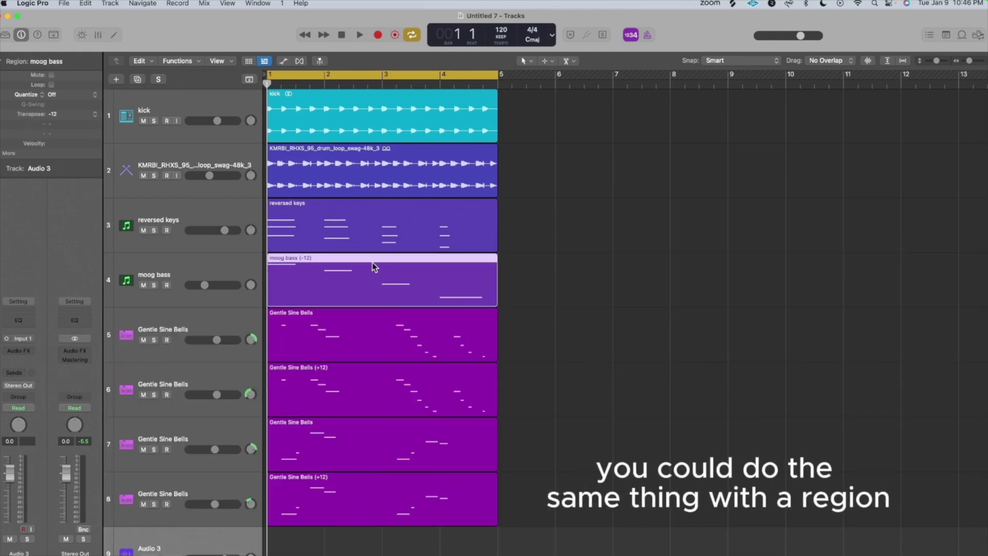
drag(376, 285, 418, 285)
click(399, 284)
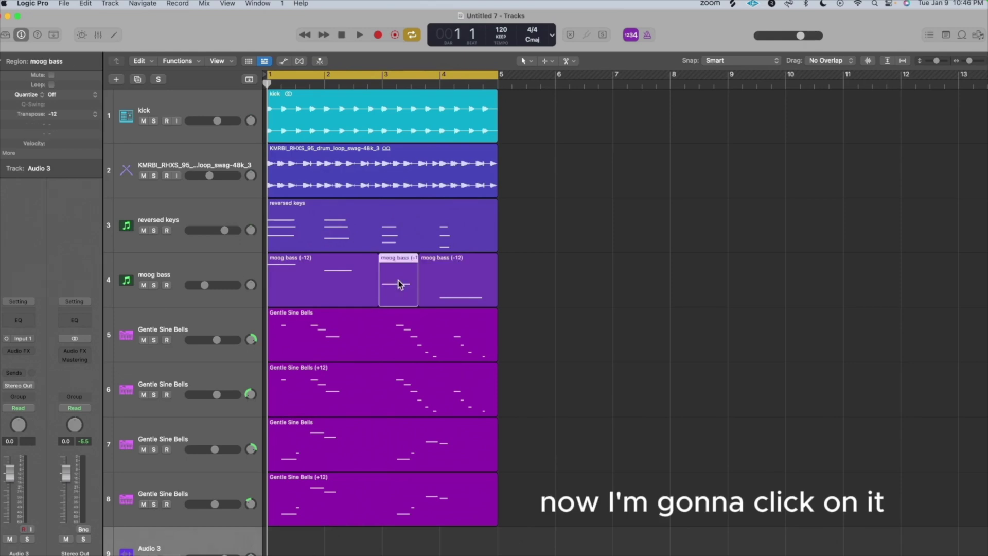
key(Delete)
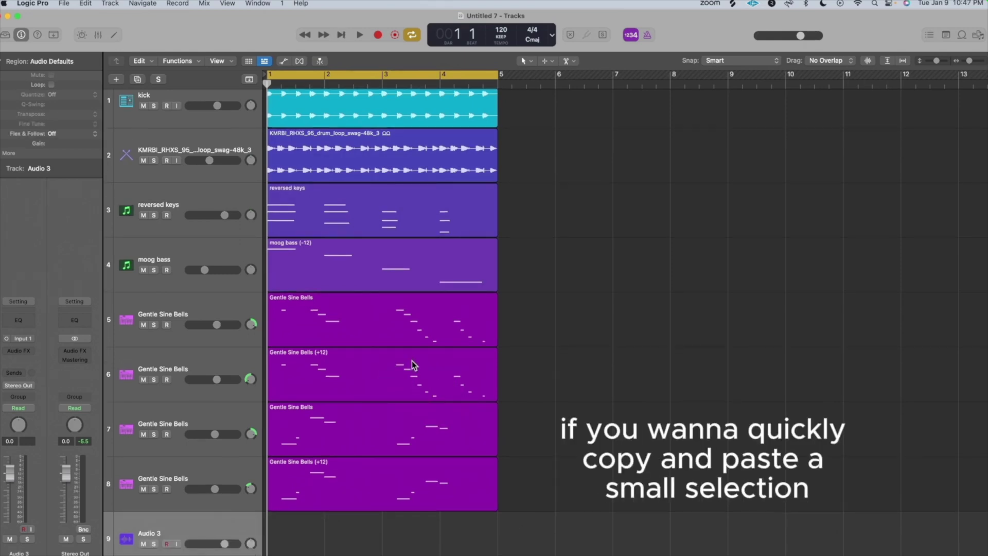
Copy bars 3.3–4.1 of Gentle Sine Bells (+12) and a vocals slice past bar 5, then play
drag(389, 377, 574, 385)
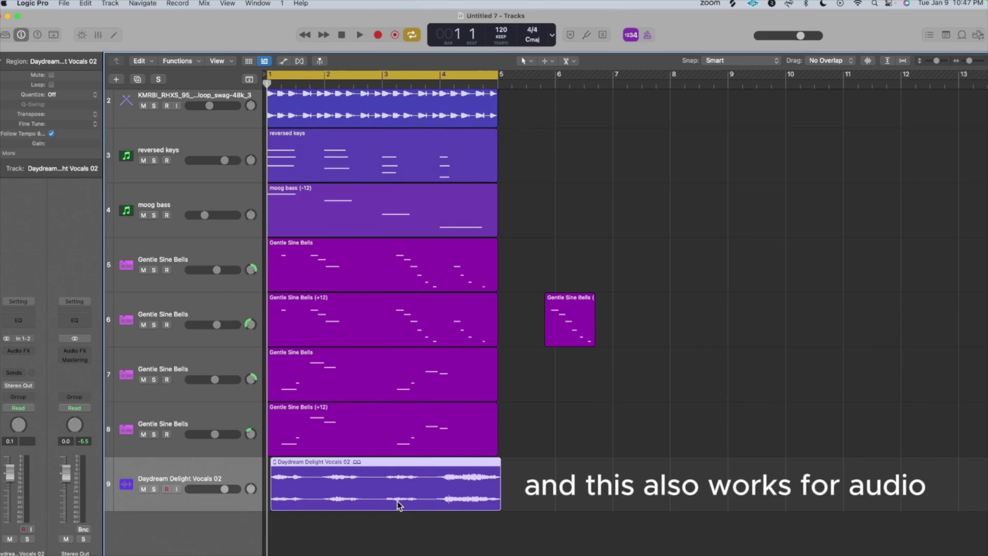
drag(384, 497, 569, 474)
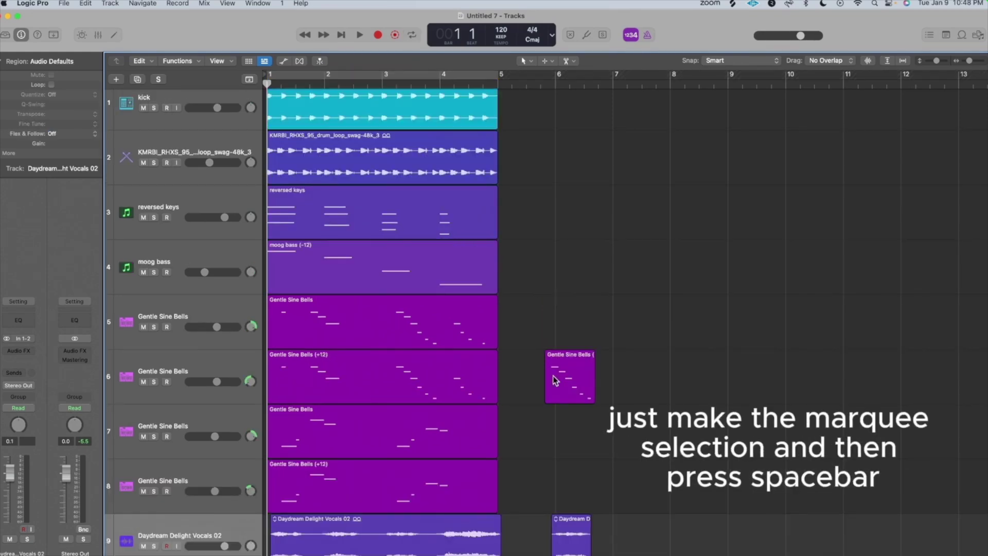
drag(543, 375, 597, 379)
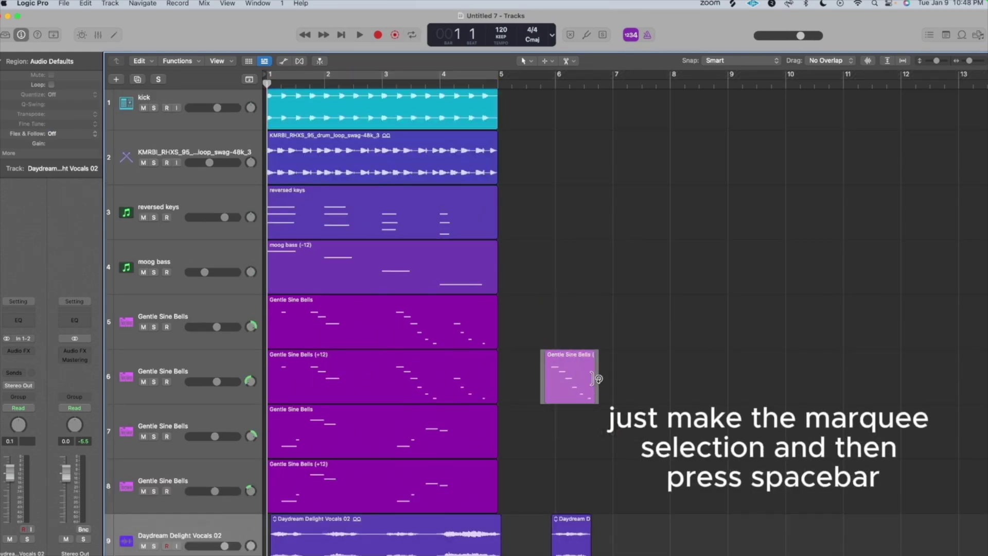
key(space)
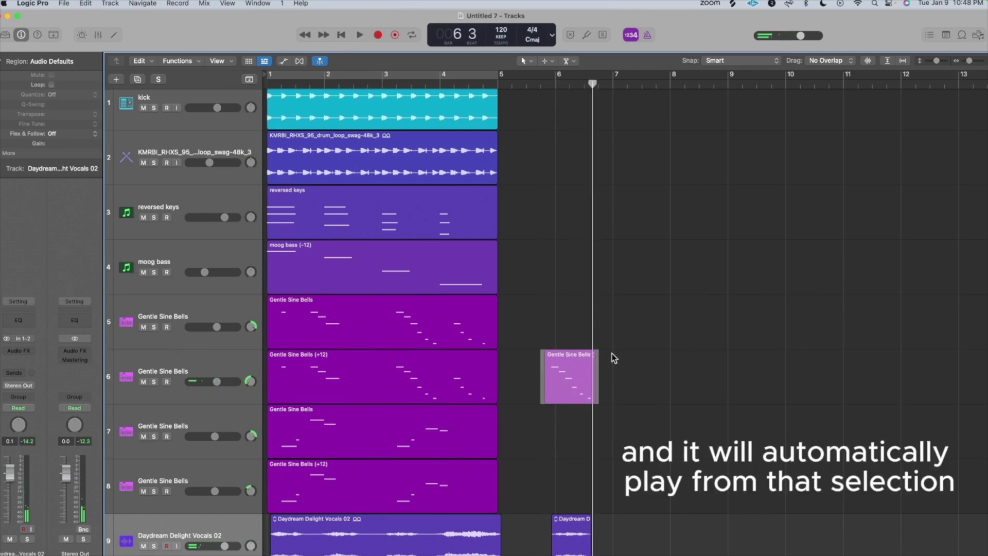
Set the cycle range to the bells copy from 5 3 4 1 to 6 3 4 1 and play it
click(628, 368)
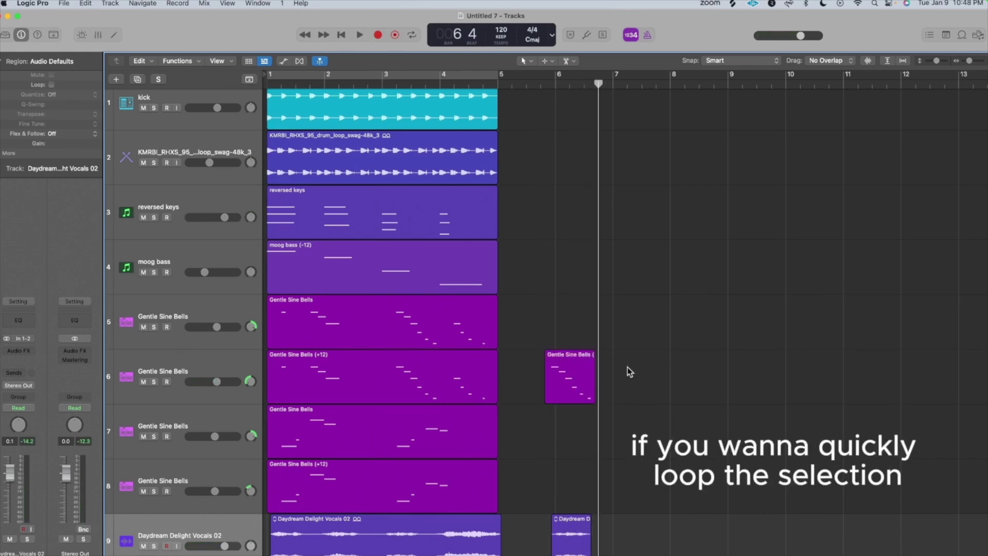
drag(540, 367, 595, 370)
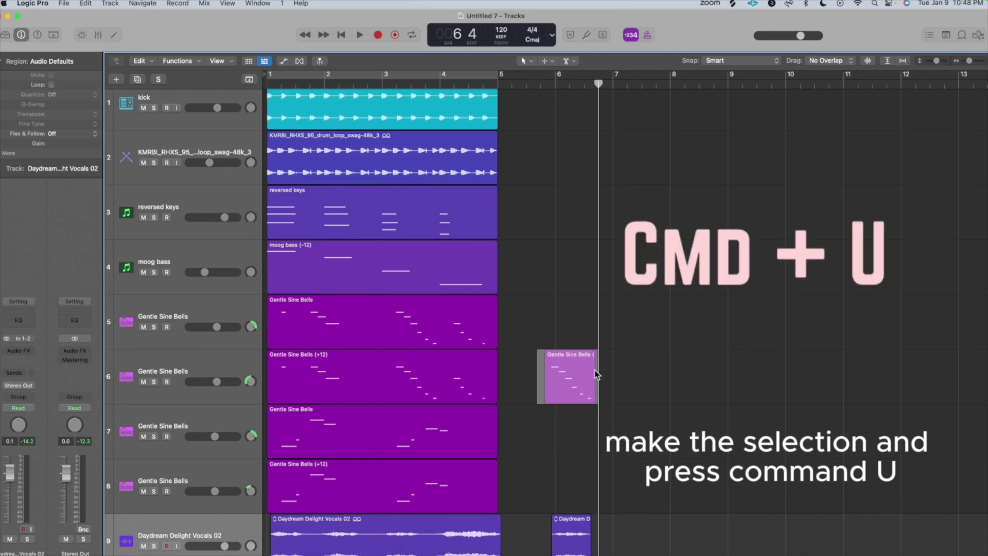
key(super+u)
key(space)
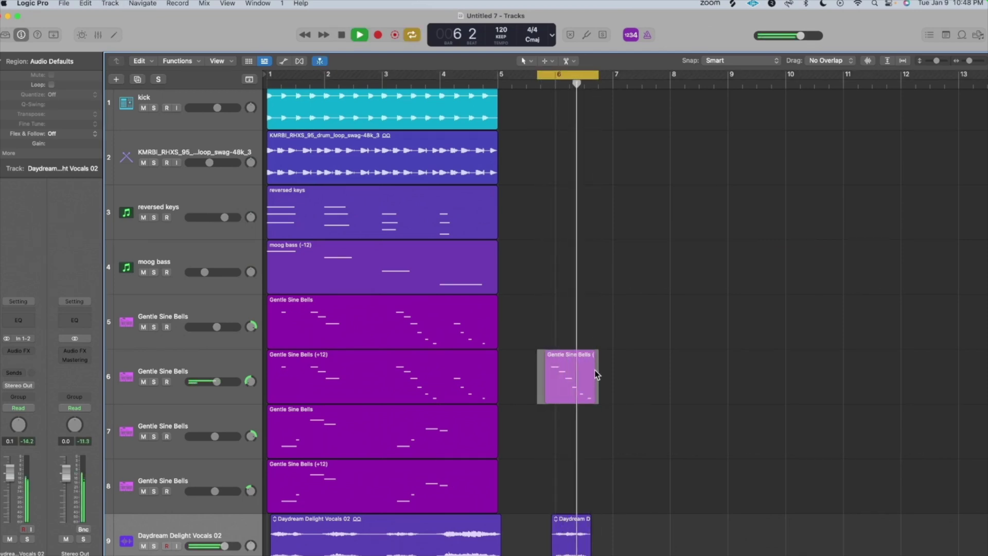
key(space)
click(383, 313)
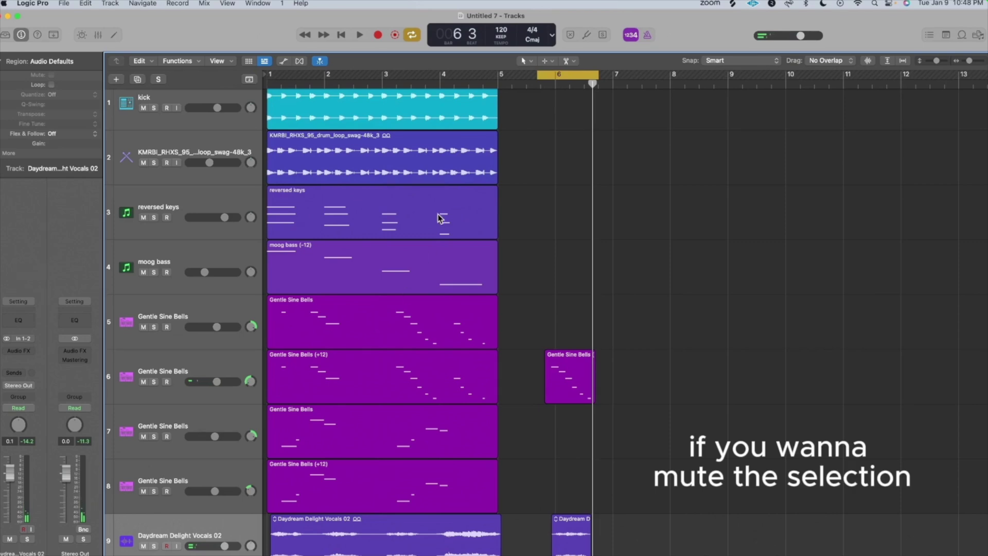
drag(379, 220, 410, 225)
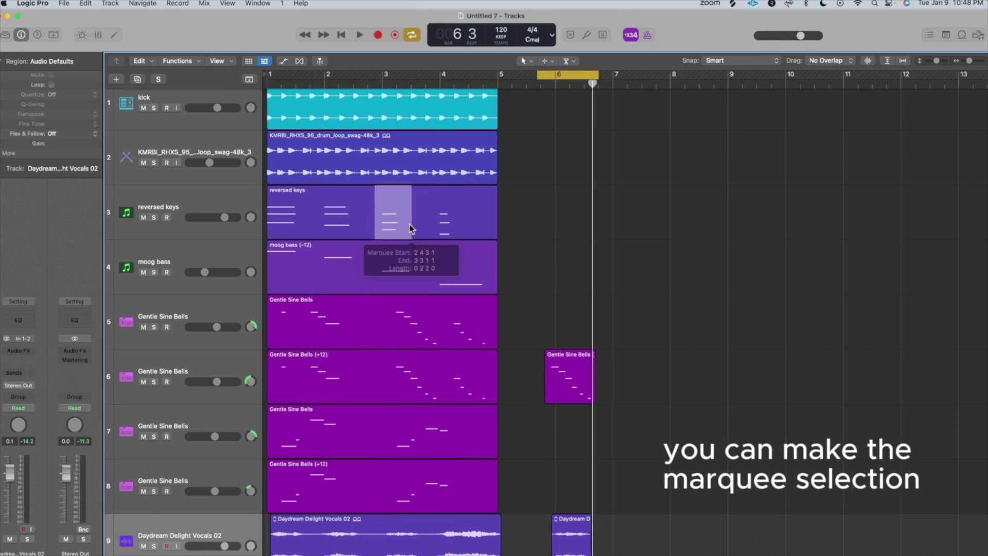
Mute the marked reversed keys slice and autopunch-record a take over bar 3 of Daydream Delight Vocals 02
key(ctrl+m)
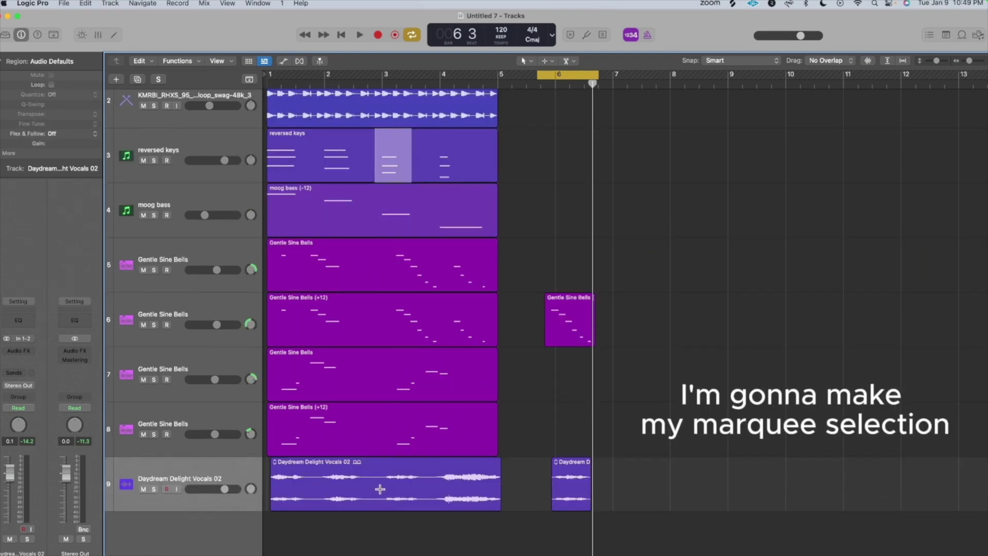
drag(382, 490, 422, 489)
key(r)
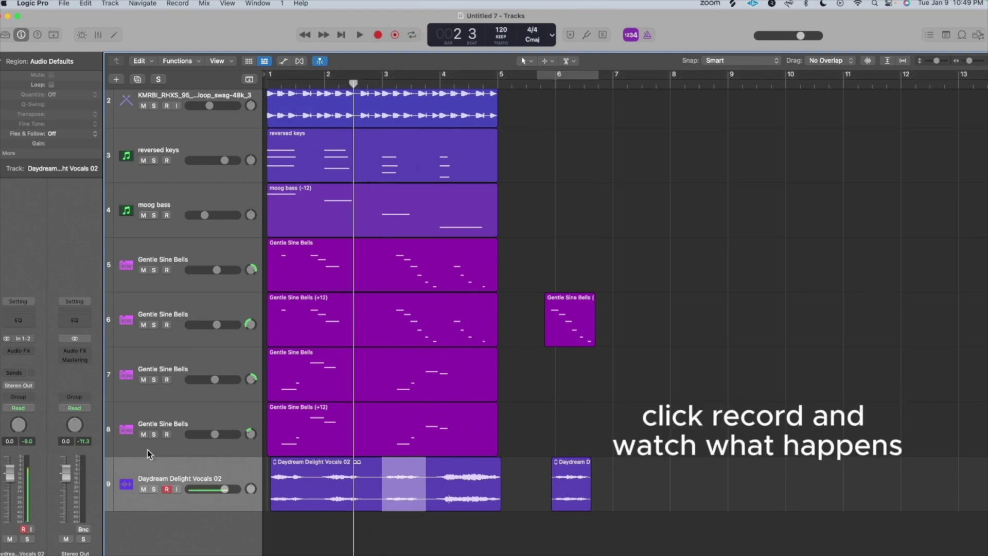
click(377, 34)
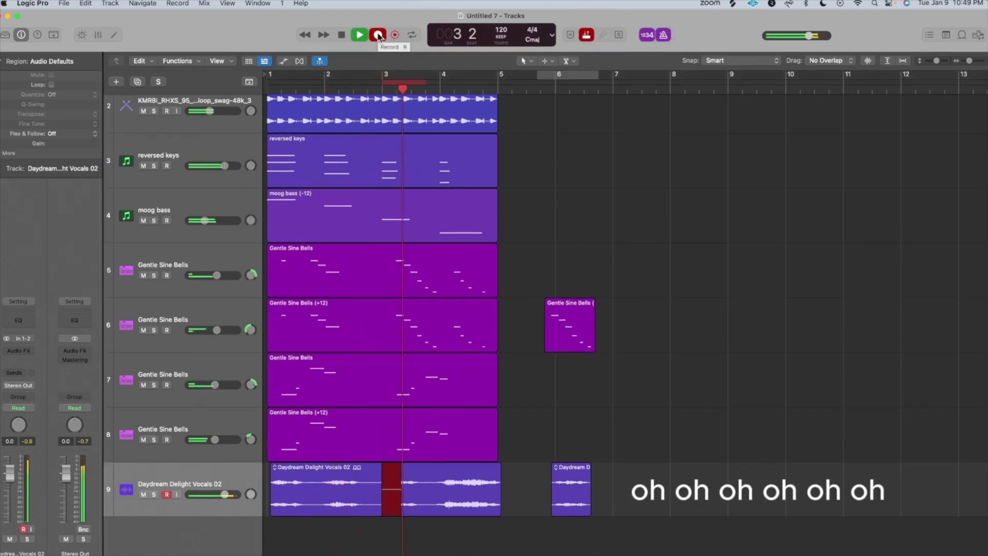
key(space)
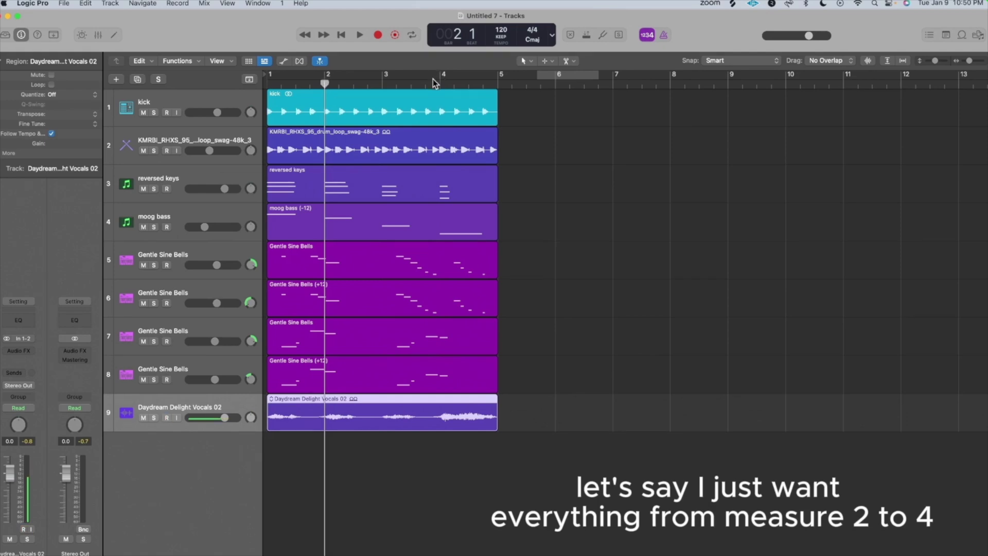
Marquee bars 2–4 across all tracks, crop with Cmd+\, and confirm the note-handling dialog
click(442, 445)
drag(443, 446, 325, 103)
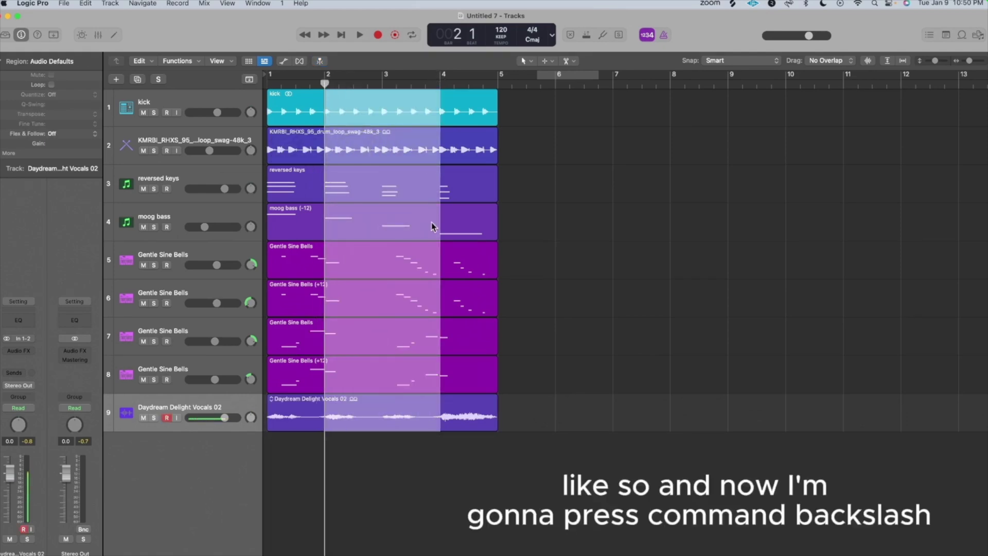
key(super+backslash)
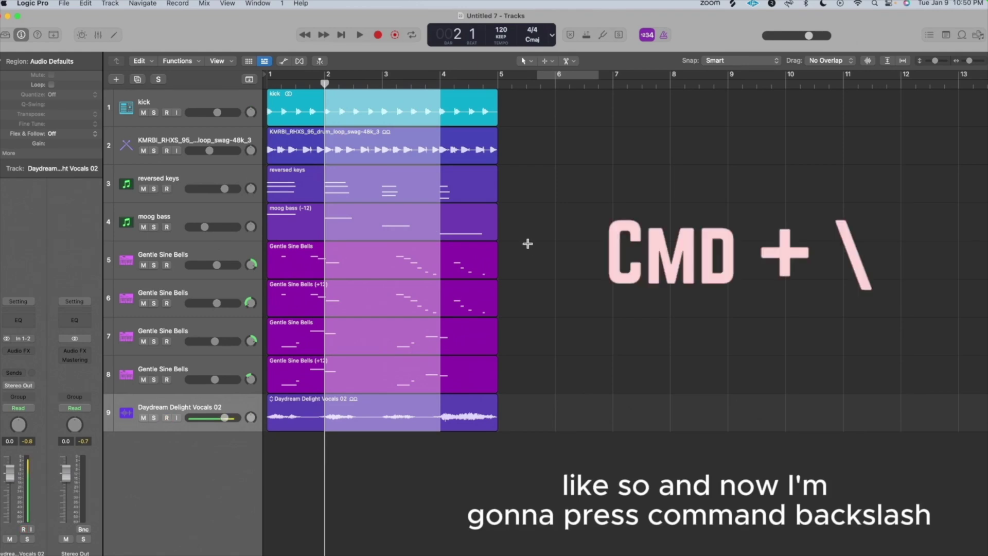
click(565, 209)
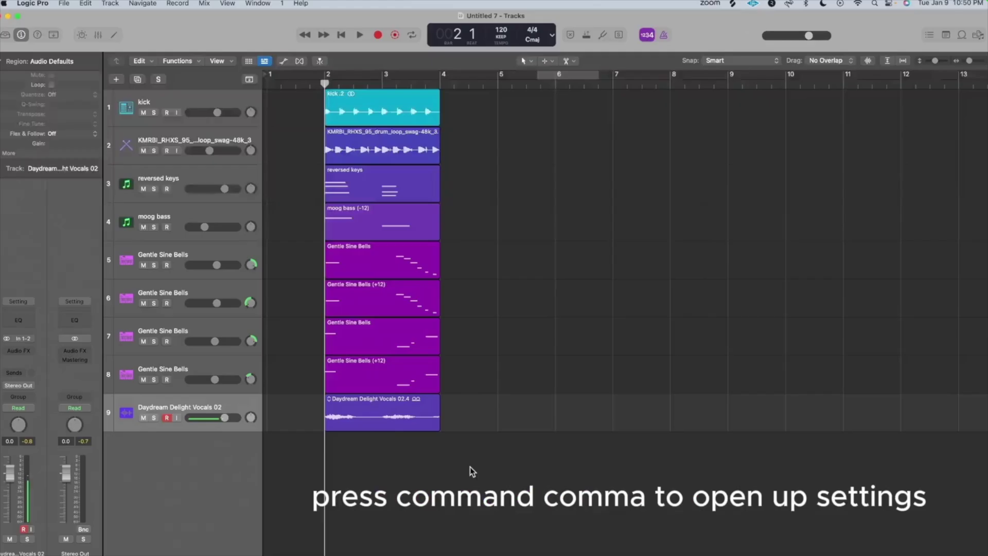
Check Marquee tool click zones under Settings > General > Editing, then close Settings
key(super+comma)
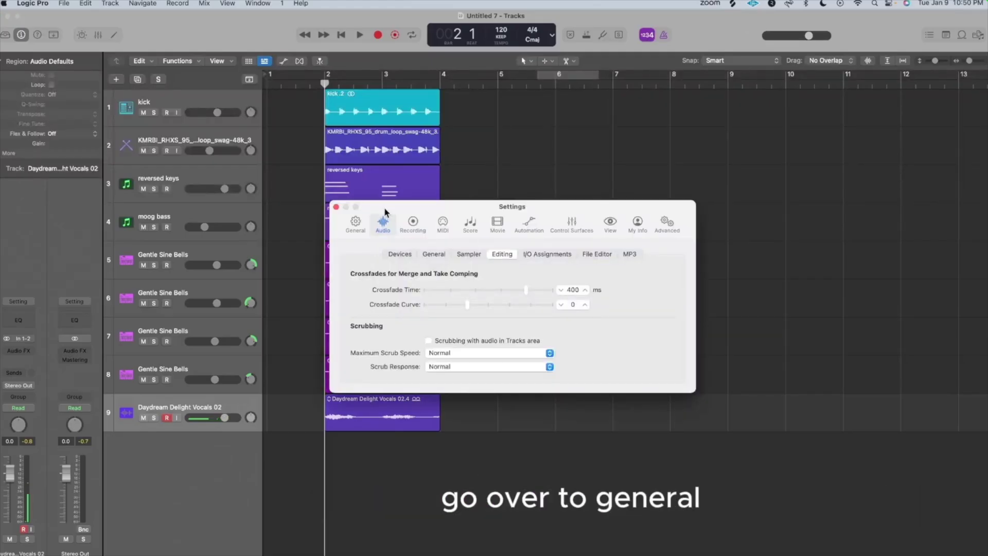
click(356, 224)
click(466, 254)
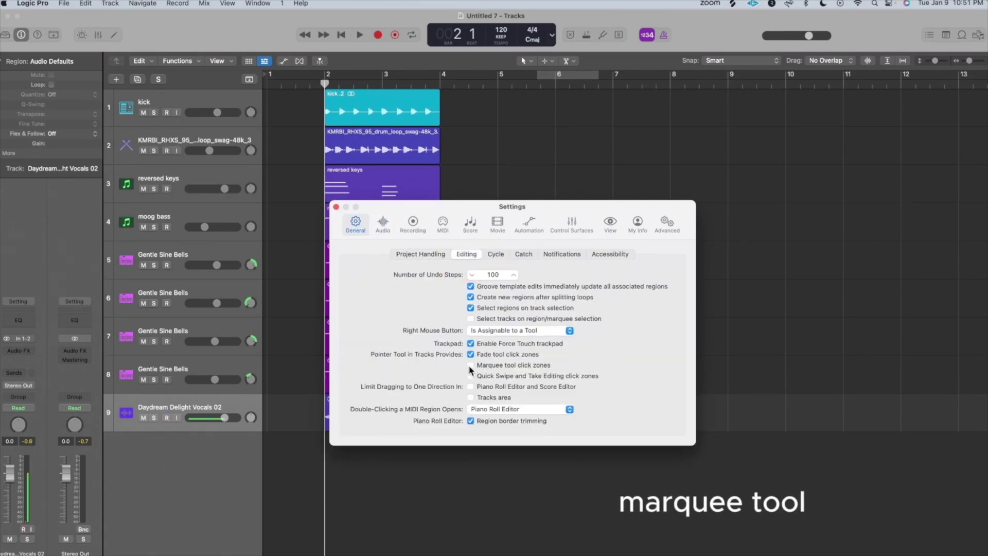
key(super+w)
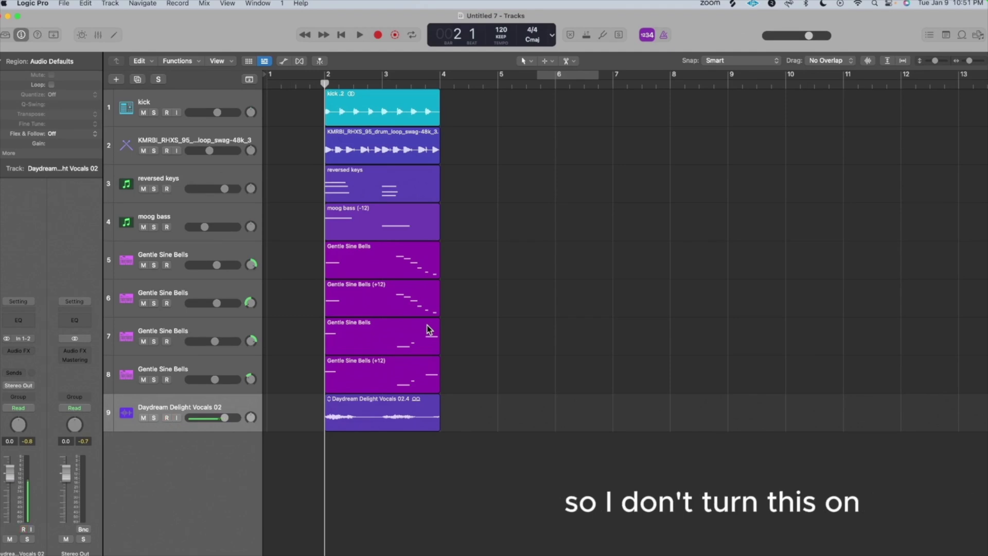
key(super+comma)
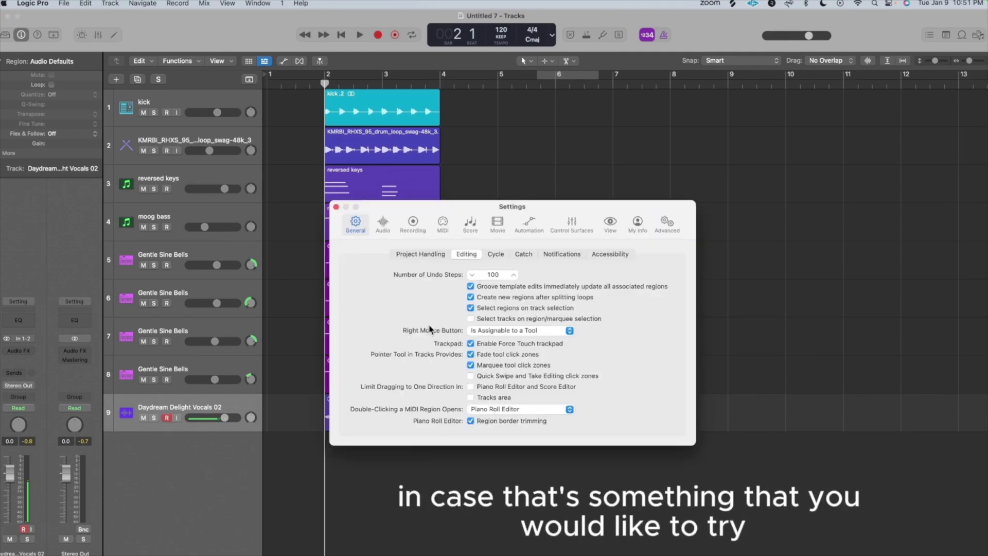
key(super+w)
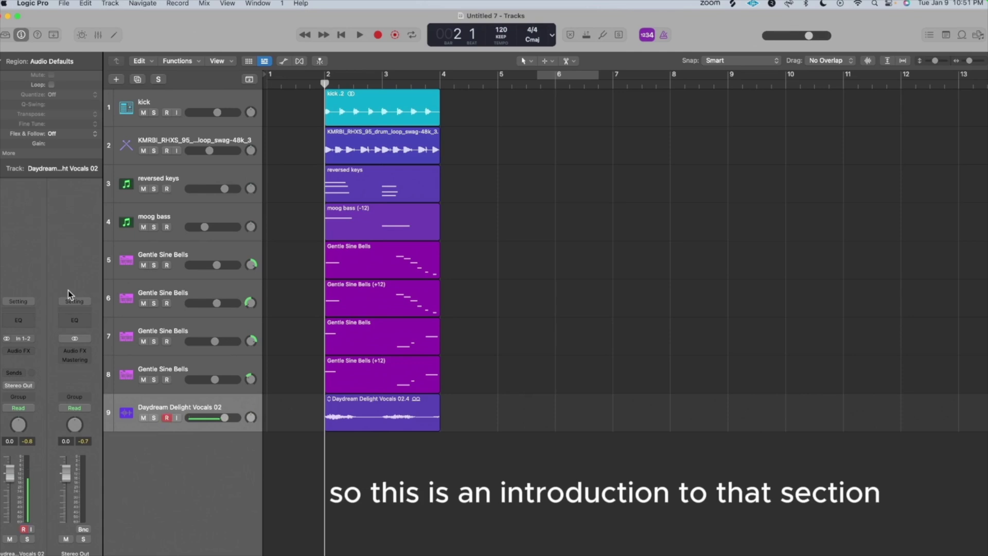
Show volume automation on all tracks, add points on reversed keys' volume line, then undo them
key(a)
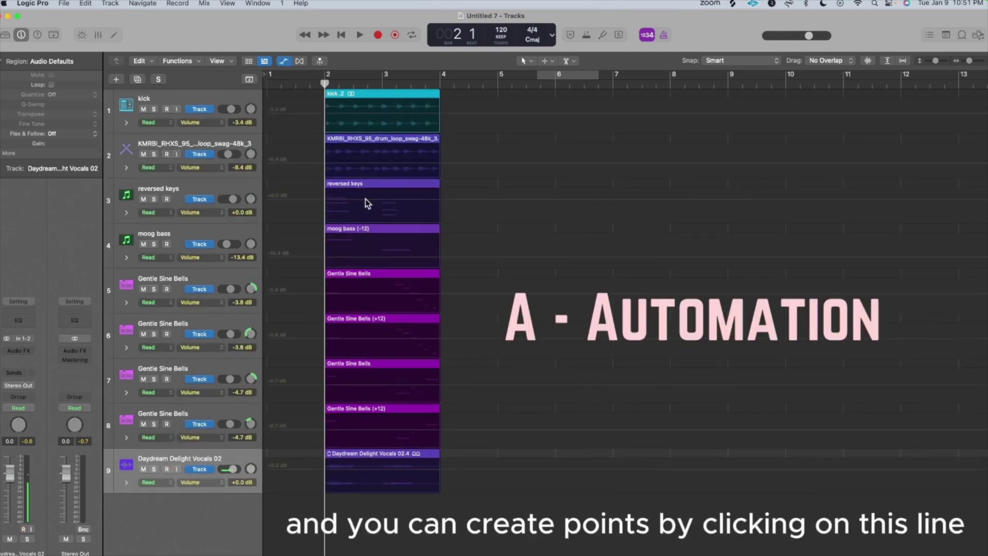
click(363, 200)
click(354, 200)
click(359, 200)
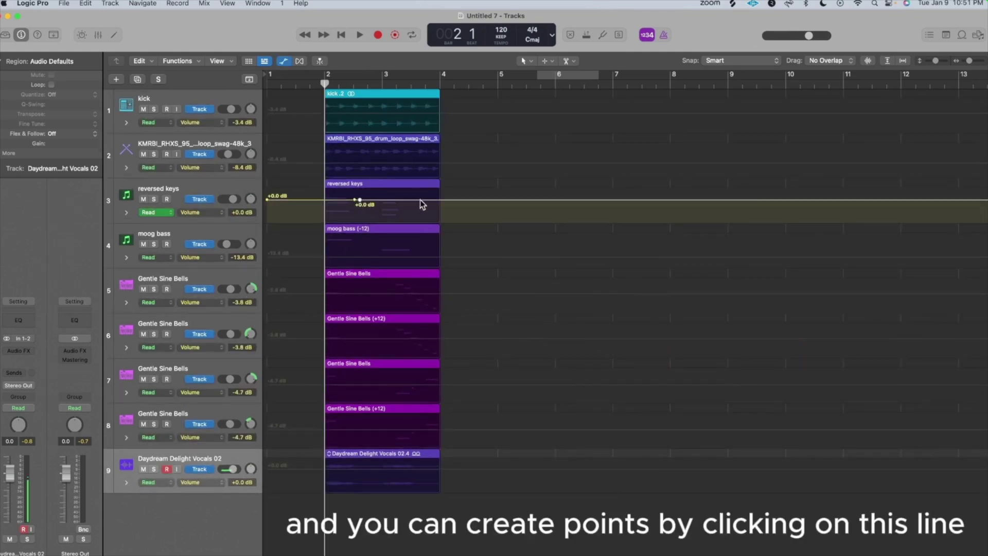
key(super+z)
key(super+z)
key(super+z)
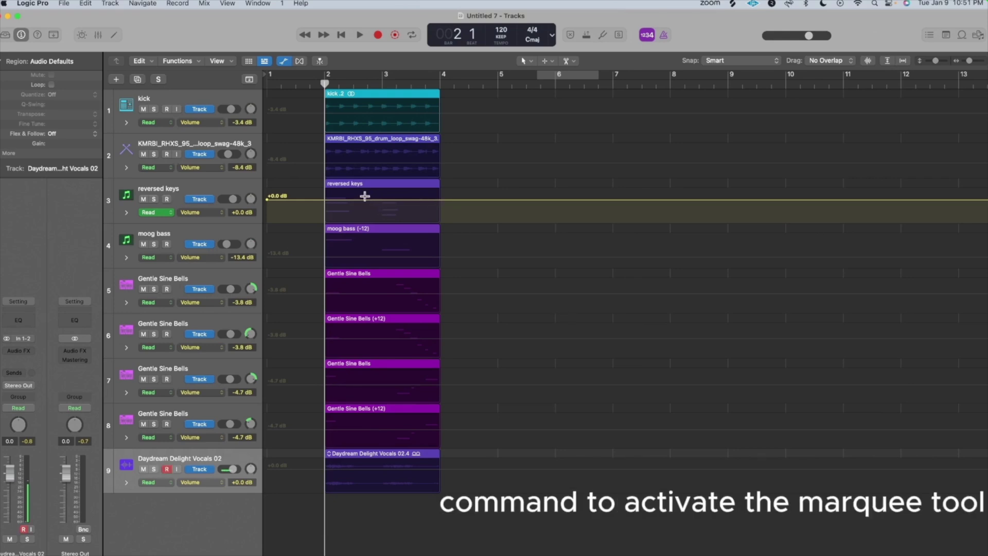
Marquee a stretch of reversed keys' volume lane, undo the dip, and nudge the range with Shift+arrows
drag(364, 199, 388, 212)
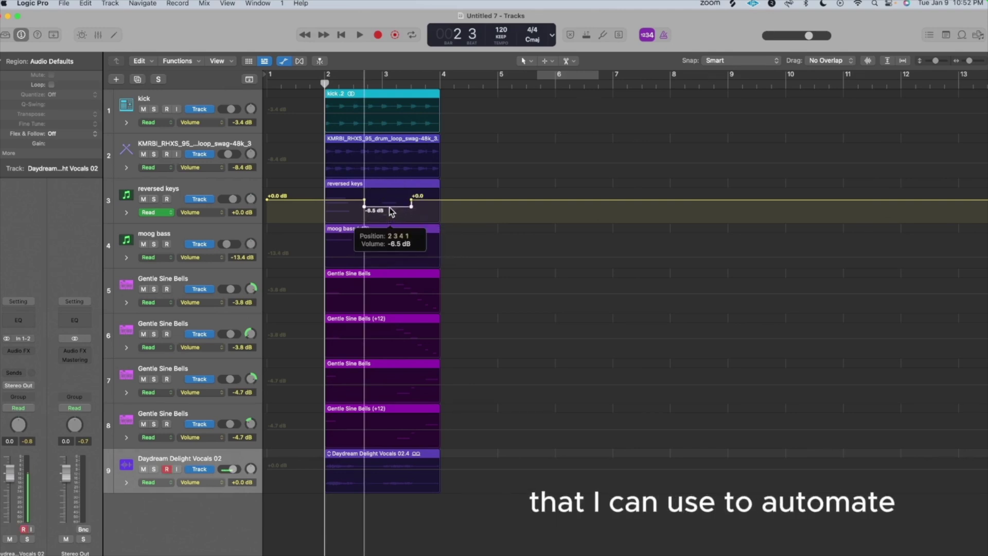
key(super+z)
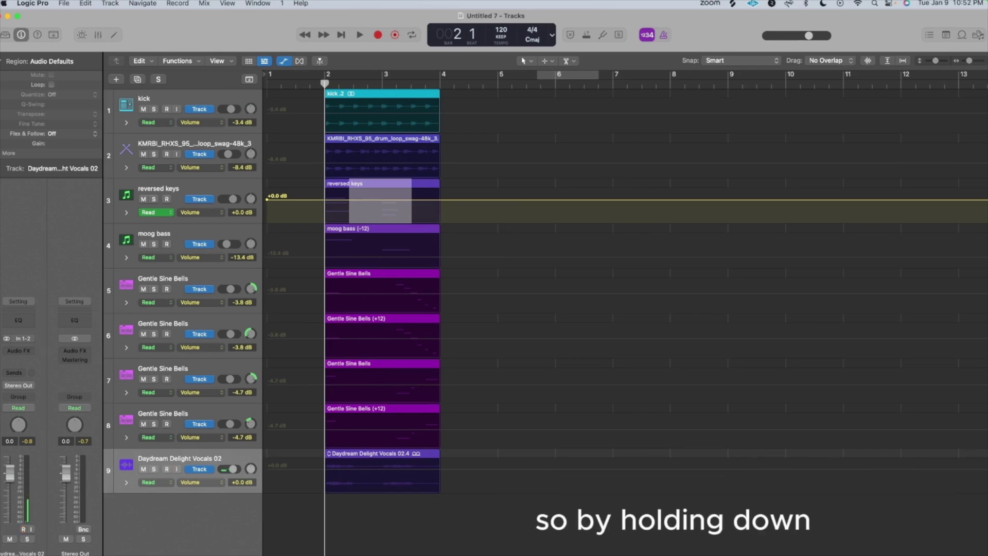
key(shift+Right)
key(shift+Right)
key(shift+Right)
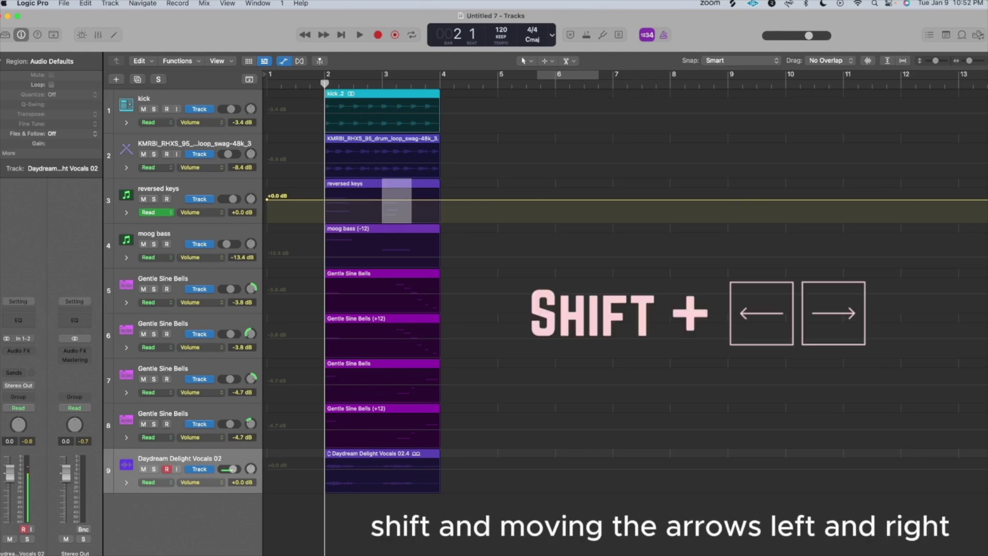
key(shift+Right)
key(shift+Right)
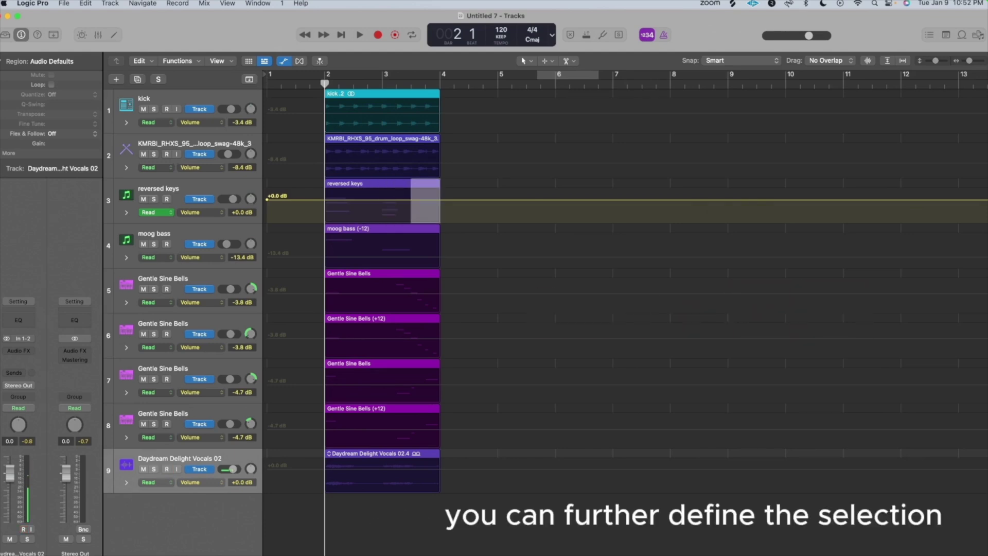
key(shift+Left)
key(shift+Left)
key(shift+Left)
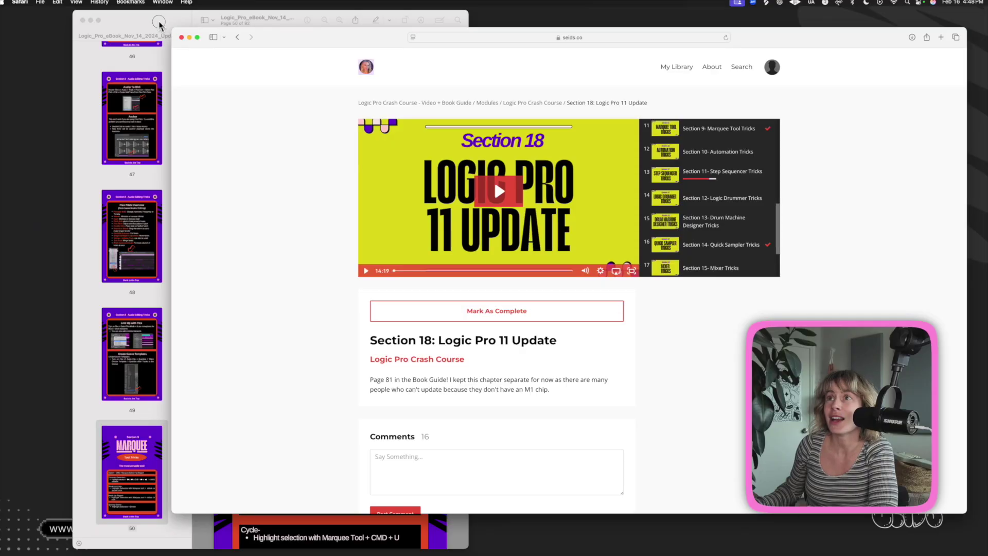
Scroll the ebook down to page 53, Section 10 – Automation Tricks
scroll(245, 363, down, 15)
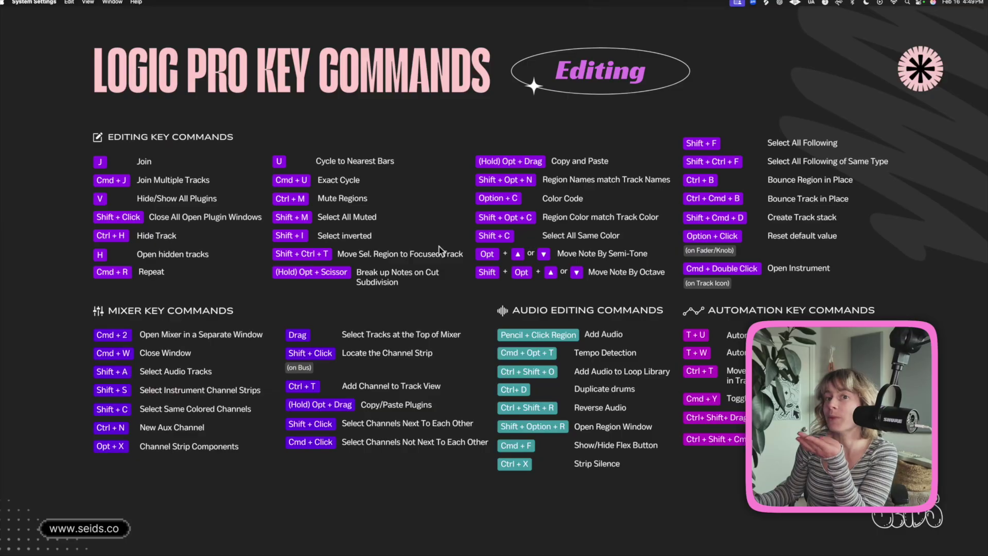
Pick a SEIDS key command wallpaper and set SEIDS Wallpaper Design to Shuffle All
click(437, 246)
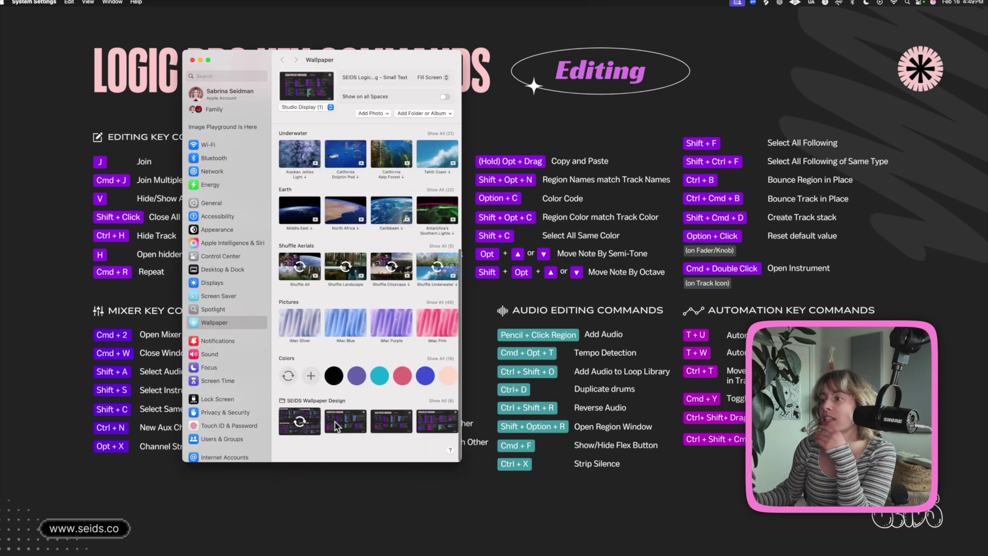
click(336, 423)
key(super+w)
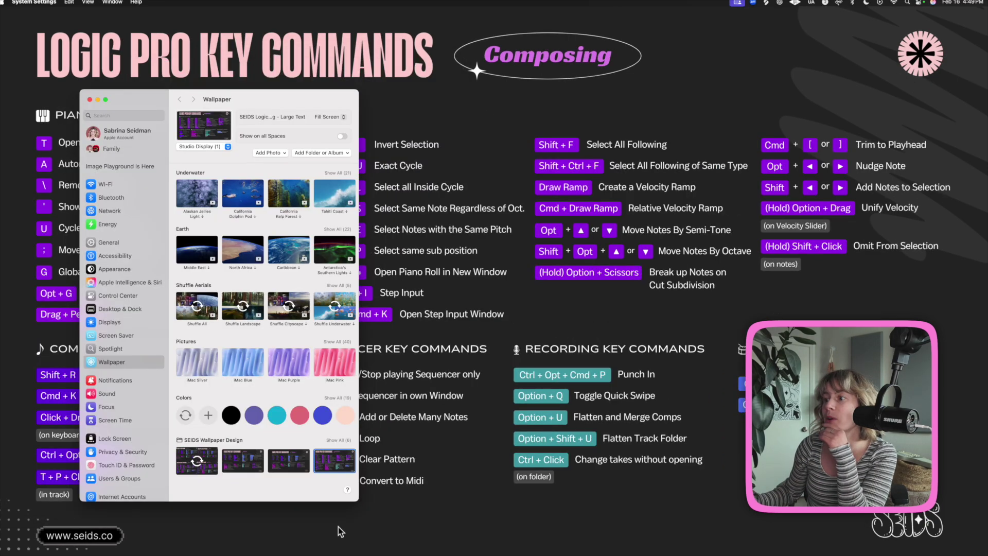
click(194, 462)
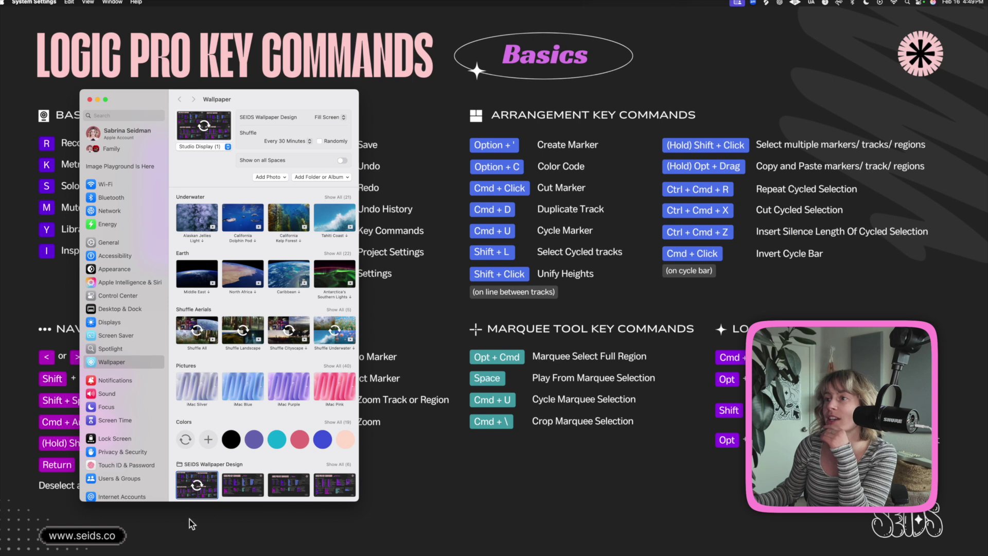